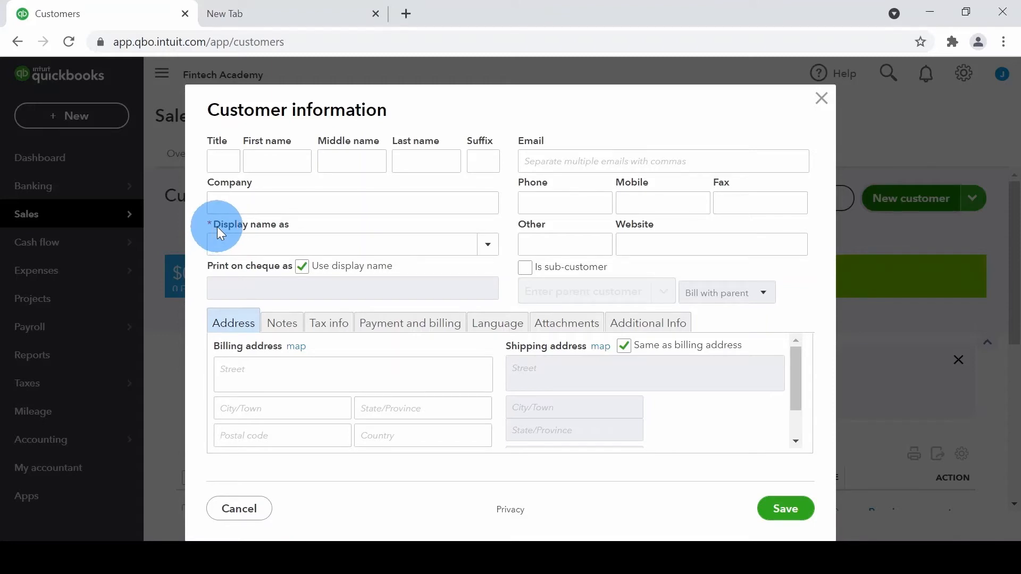
# Step: Enter Sky Travels Inc as the new customer's company name and use it as the display name
pyautogui.click(227, 201)
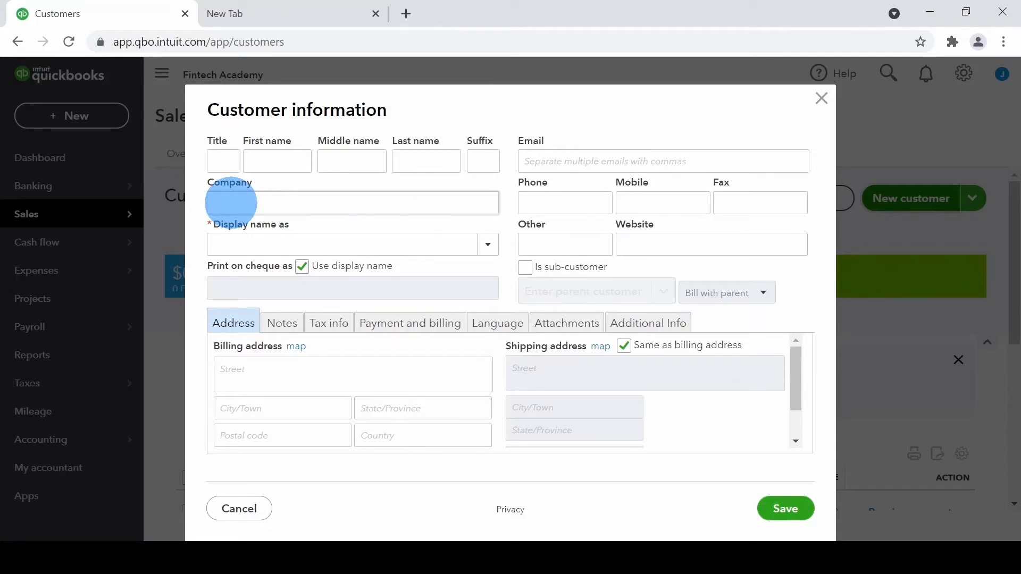
pyautogui.click(231, 202)
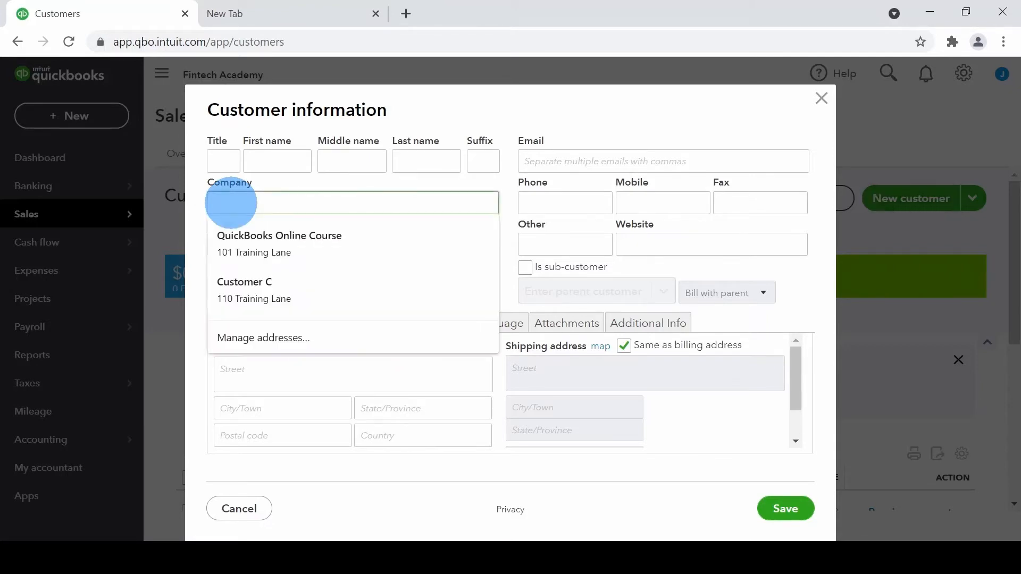
pyautogui.write('Sky')
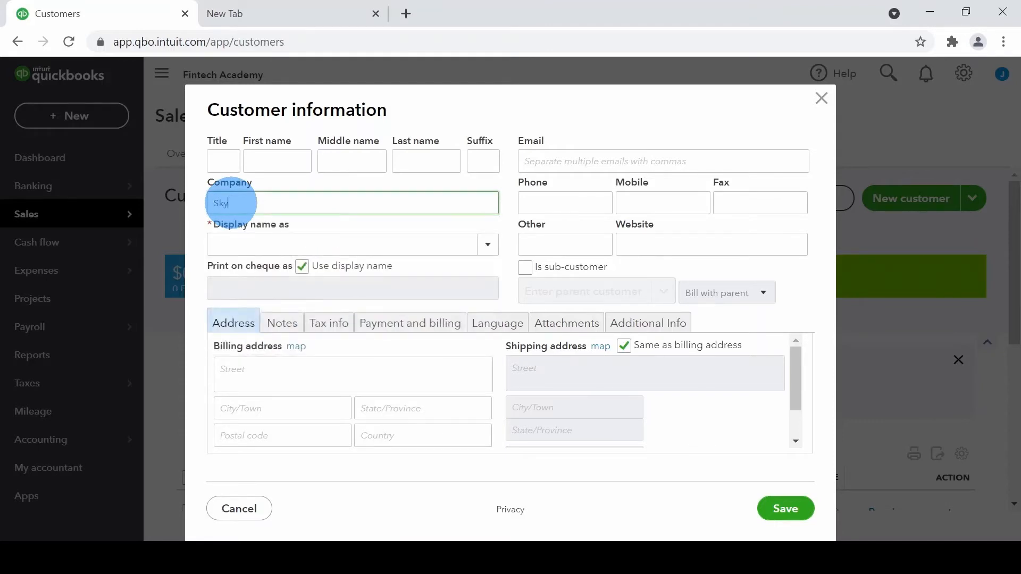
pyautogui.write(' Travels Inc')
pyautogui.press('Tab')
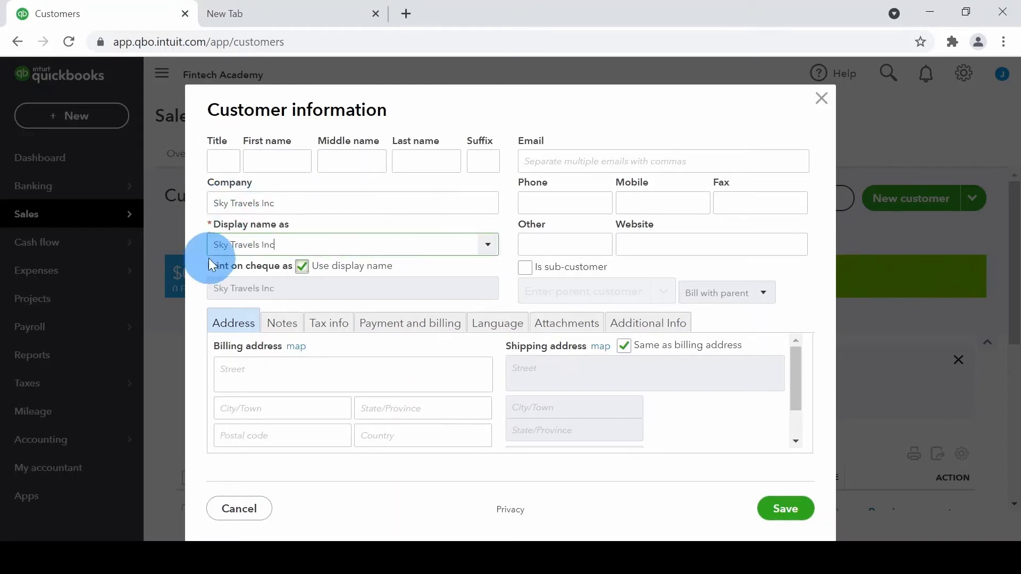
pyautogui.click(287, 242)
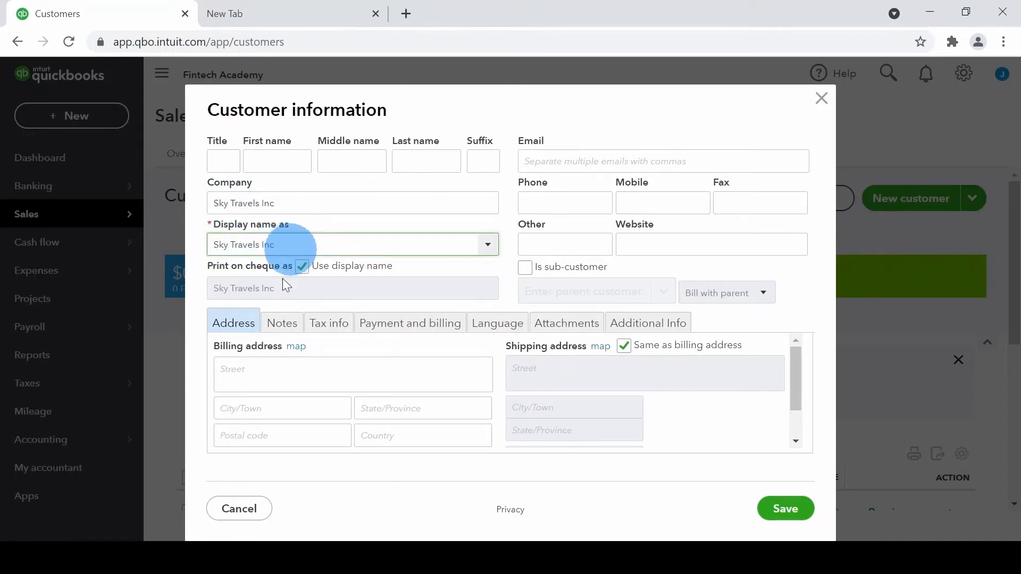
# Step: Fill in the customer's billing address and contact details from the saved address suggestion for QuickBooks Online Course
pyautogui.click(251, 367)
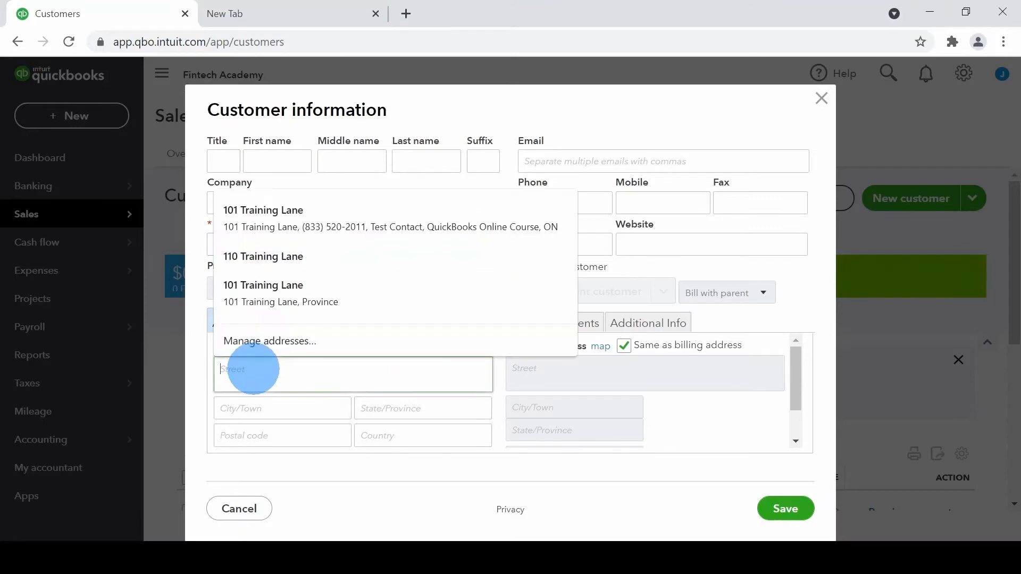
pyautogui.click(254, 224)
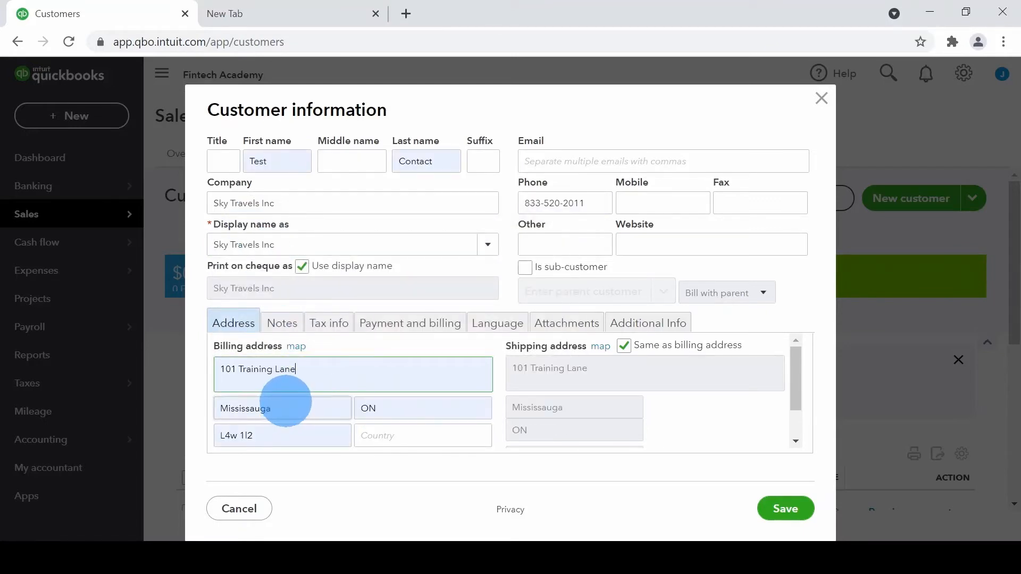
# Step: Set the customer's payment terms to Net 30 and save the customer record
pyautogui.click(403, 328)
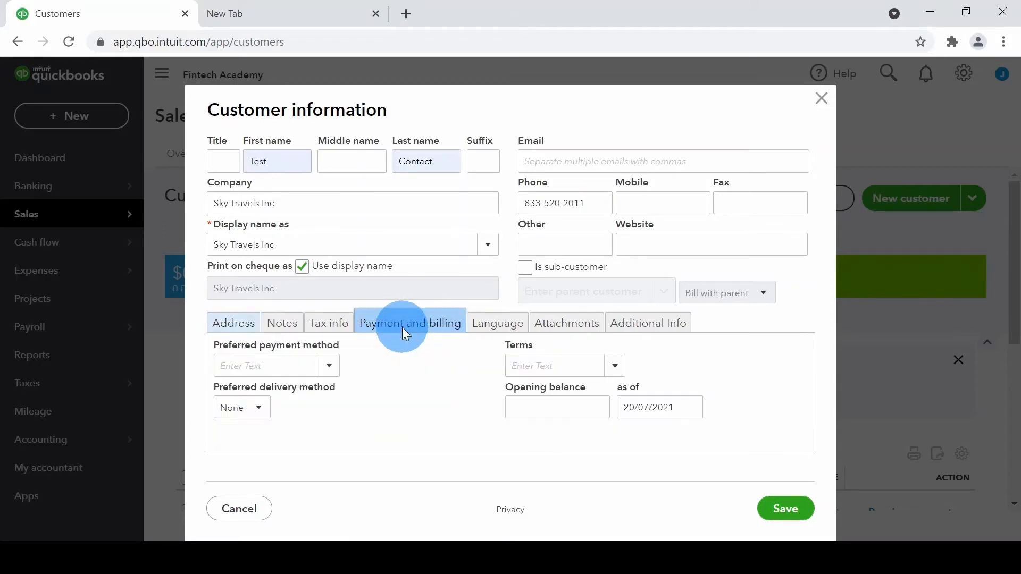
pyautogui.click(615, 369)
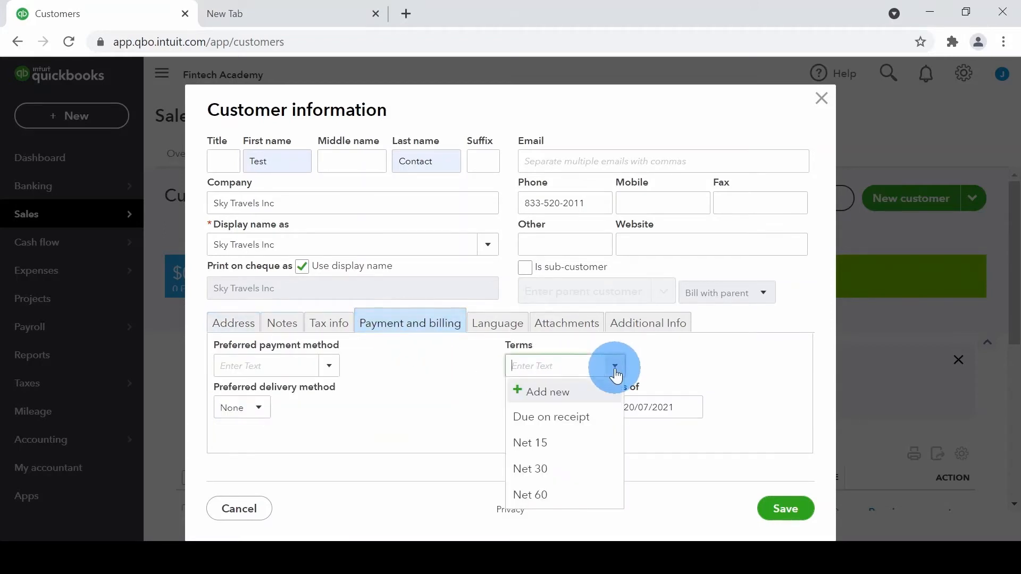
pyautogui.click(543, 474)
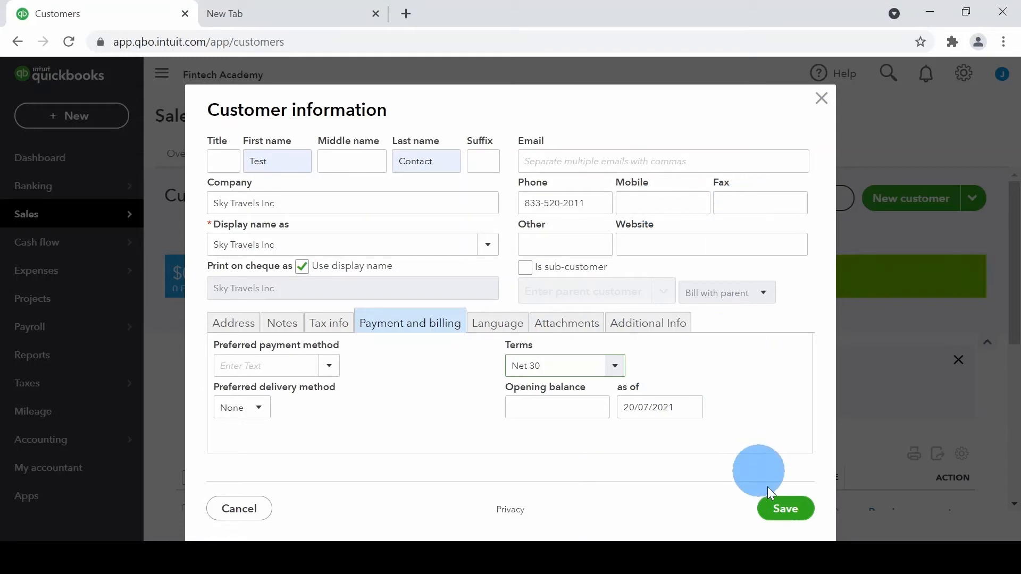
pyautogui.click(781, 510)
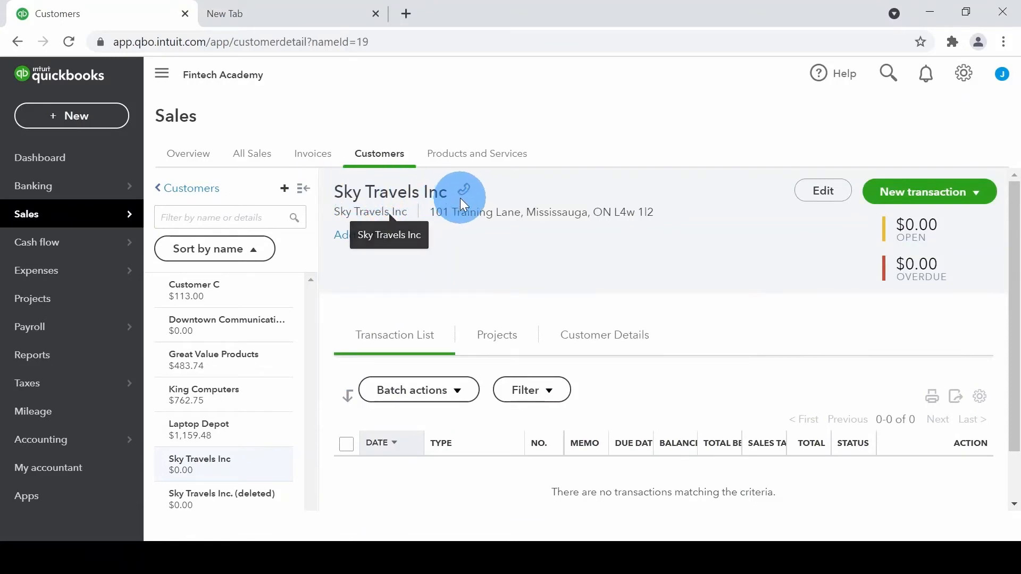
# Step: View the Projects page from the dashboard and return to the dashboard
pyautogui.click(92, 166)
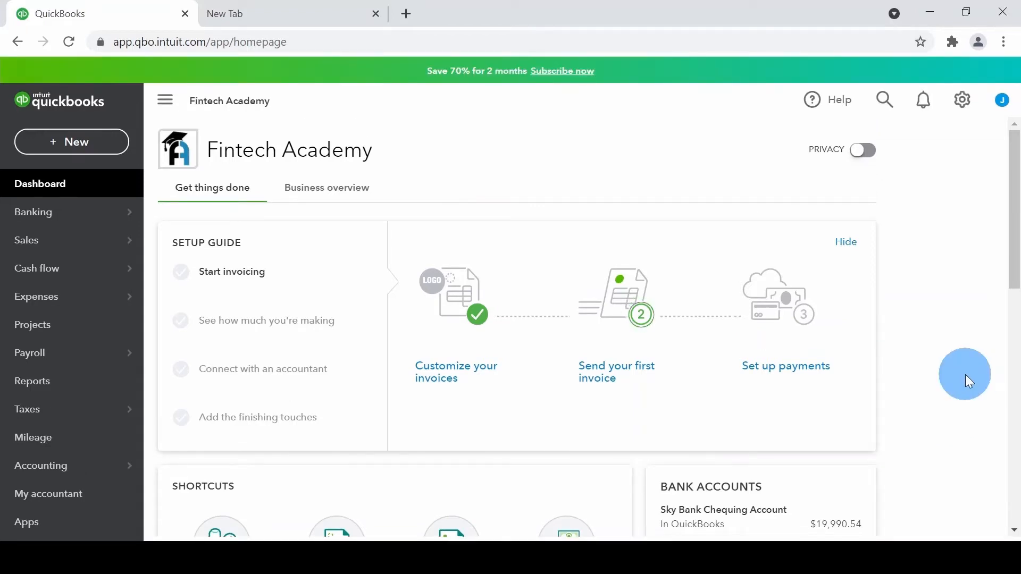
pyautogui.click(79, 335)
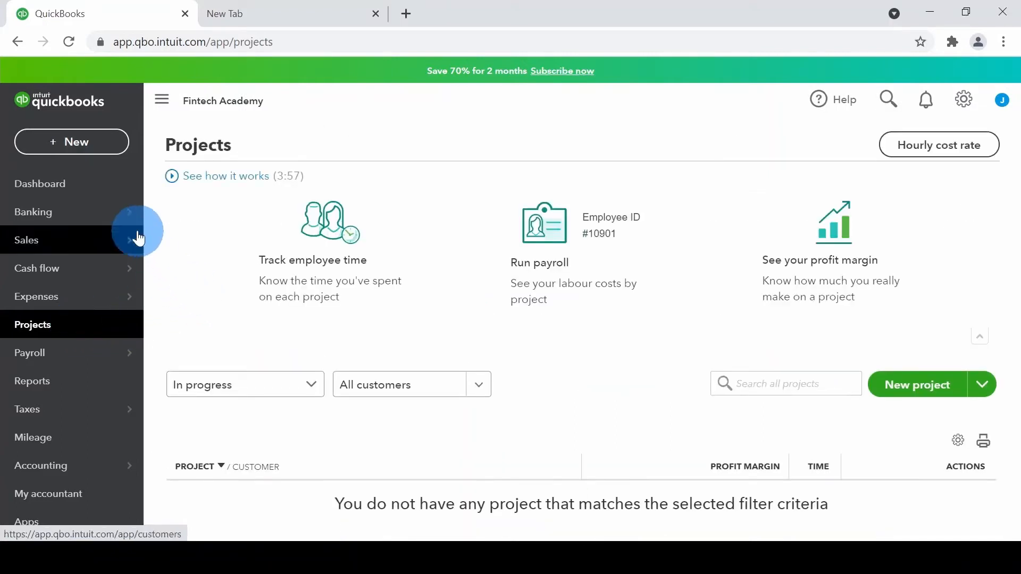
pyautogui.click(99, 191)
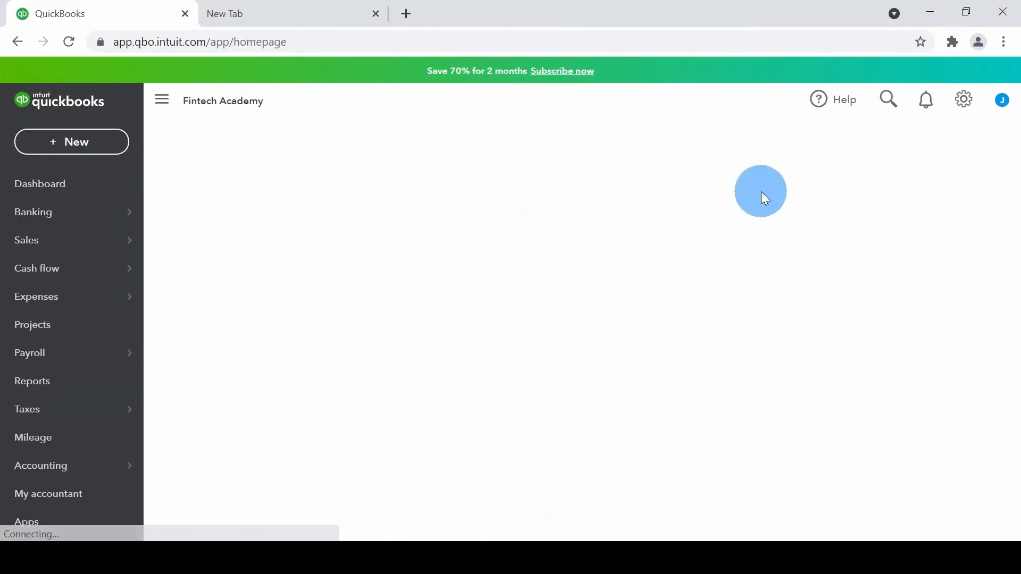
# Step: Check the Projects option in the advanced account settings and close the settings
pyautogui.click(964, 110)
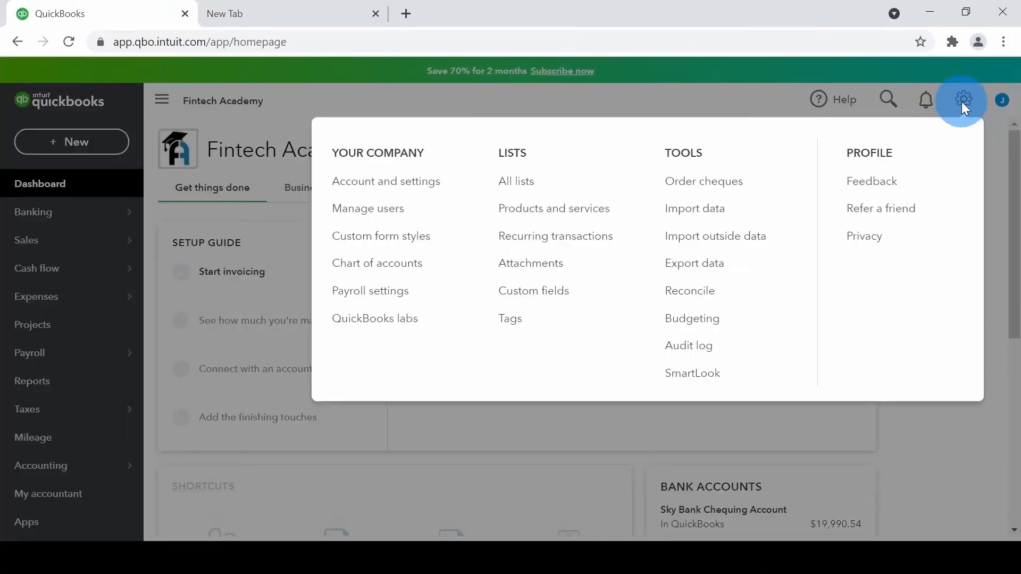
pyautogui.click(407, 192)
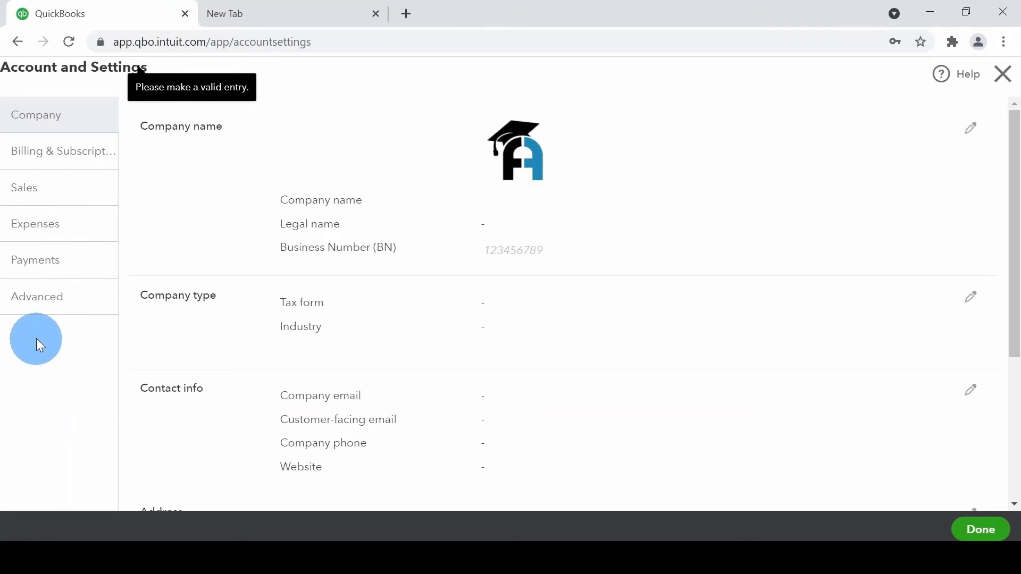
pyautogui.click(43, 306)
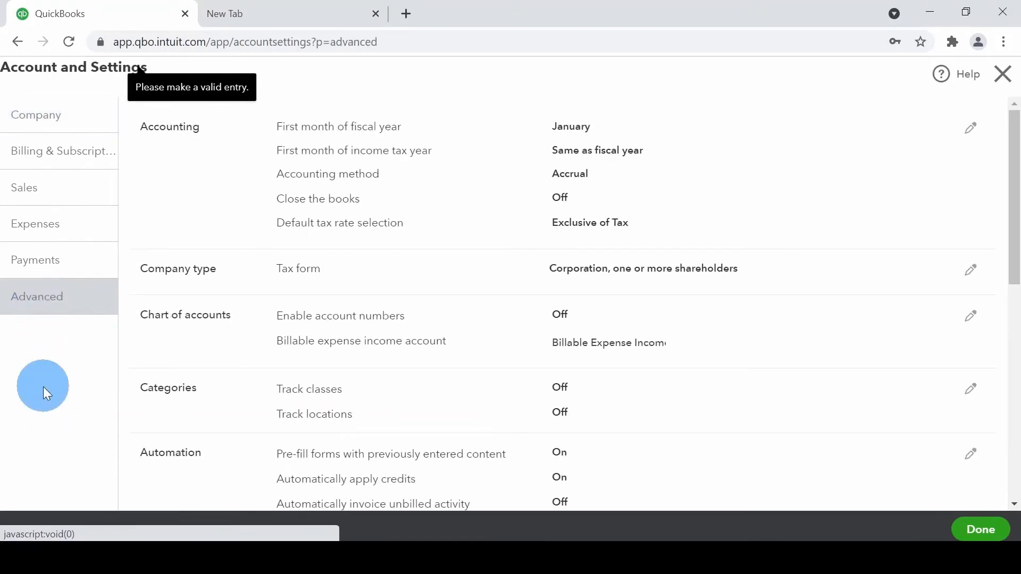
pyautogui.scroll(-5, 392, 356)
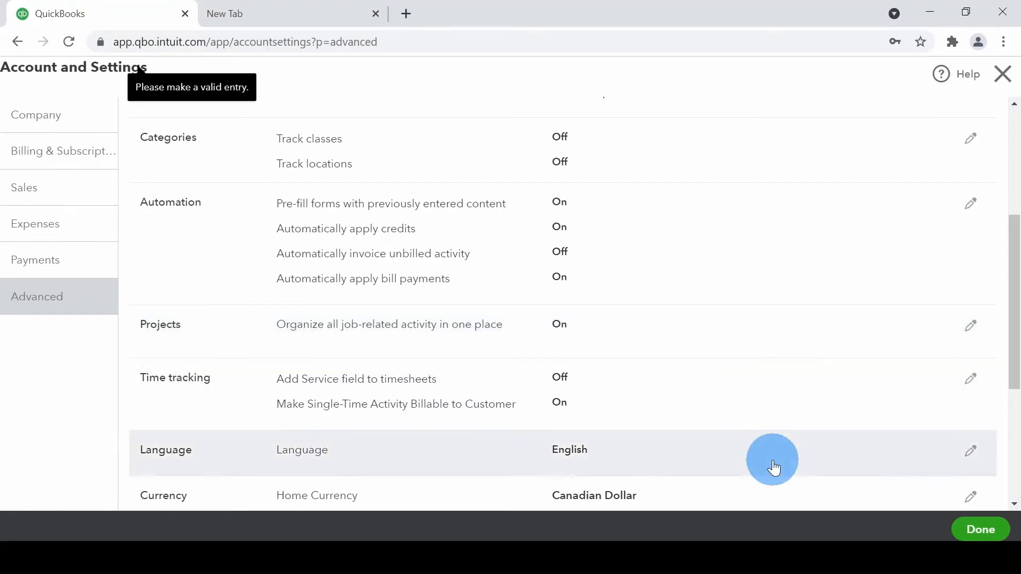
pyautogui.click(972, 531)
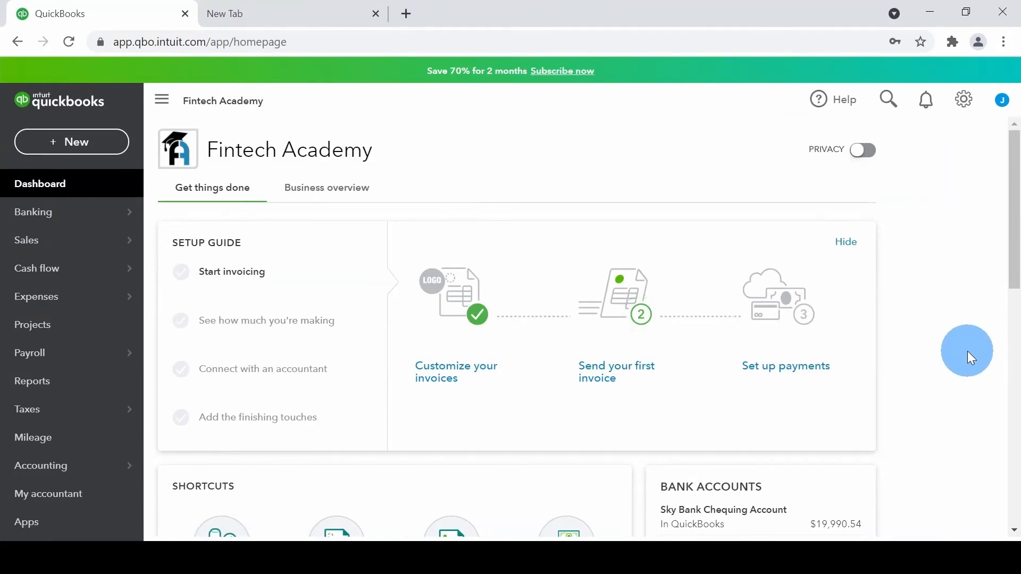
# Step: Start a new project named Job 101 and assign it to the customer Sky Travels Inc
pyautogui.click(60, 329)
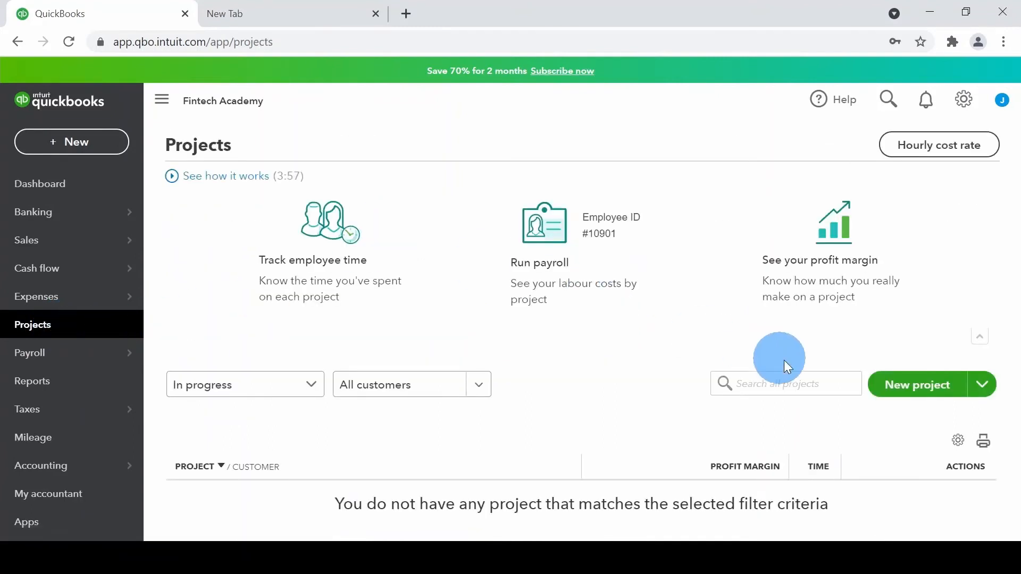
pyautogui.click(909, 391)
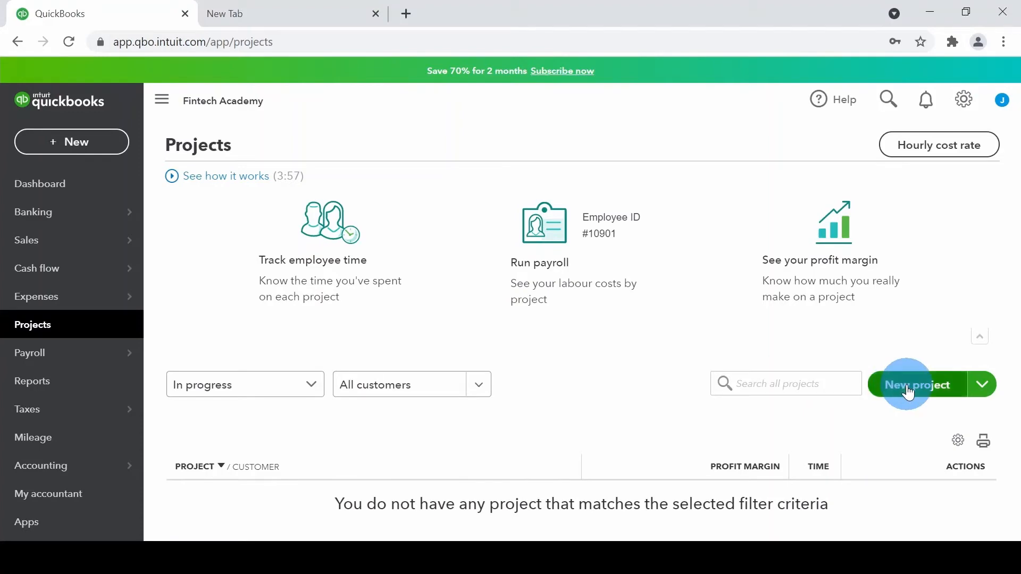
pyautogui.write('Job 101')
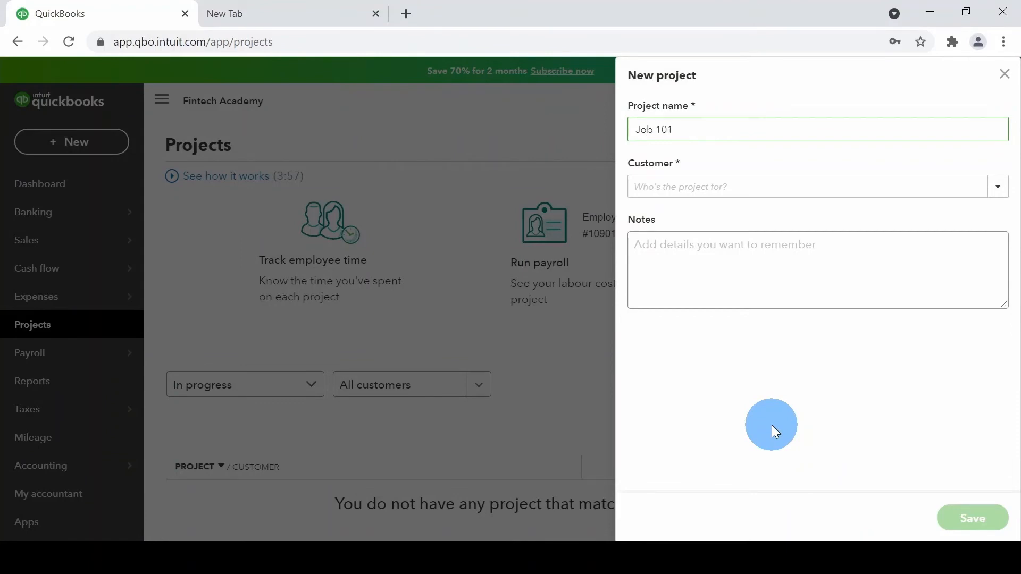
pyautogui.click(994, 192)
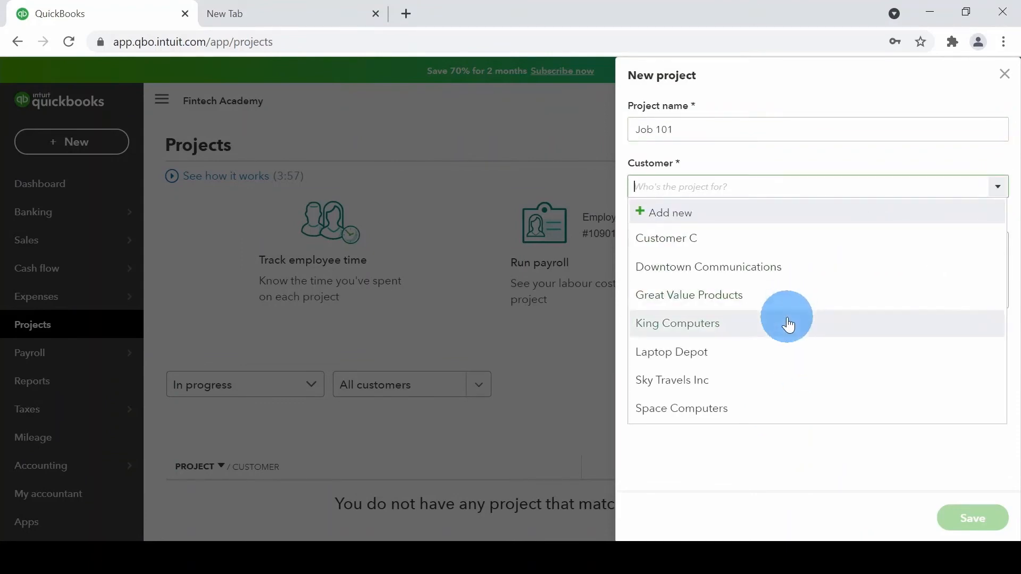
pyautogui.click(759, 382)
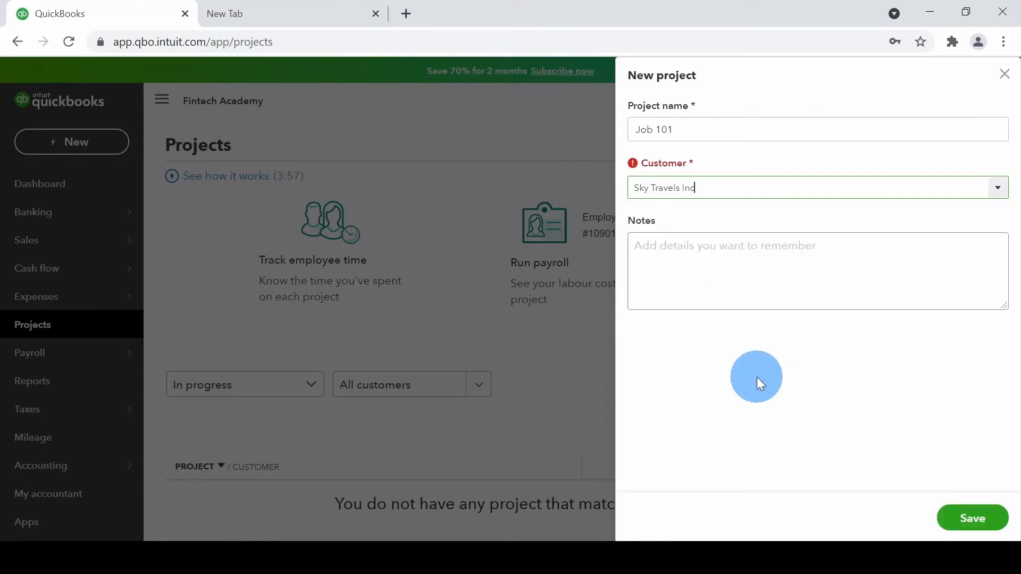
# Step: Add the note "Renovation of Reception area." to the new project and save it
pyautogui.click(724, 279)
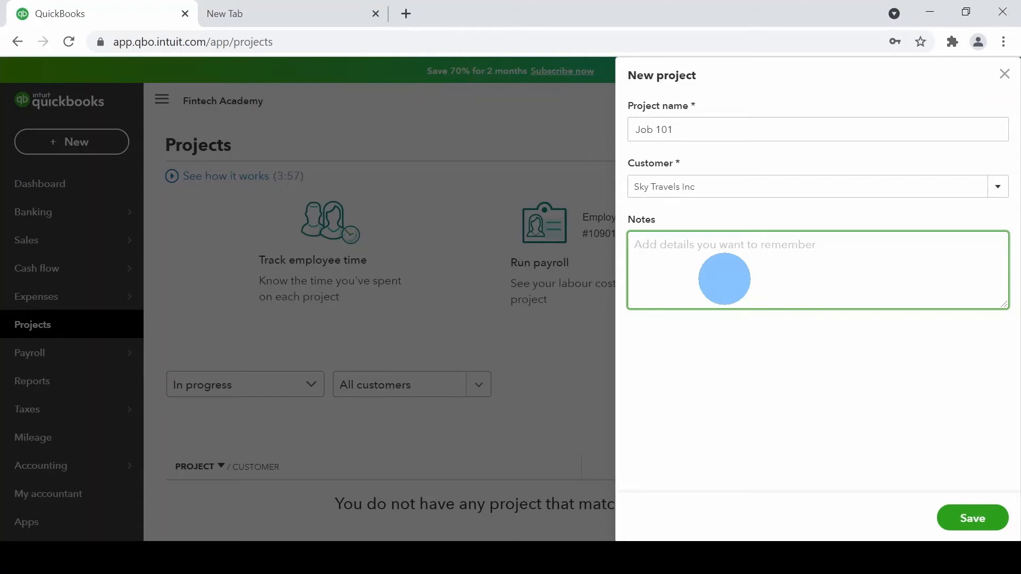
pyautogui.write('Reno')
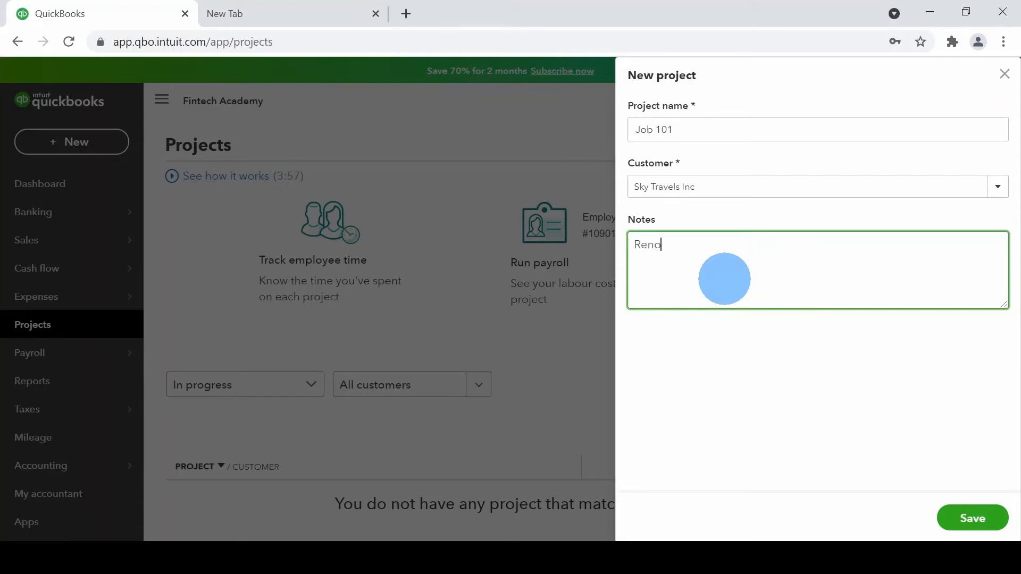
pyautogui.write('vation of Reception area')
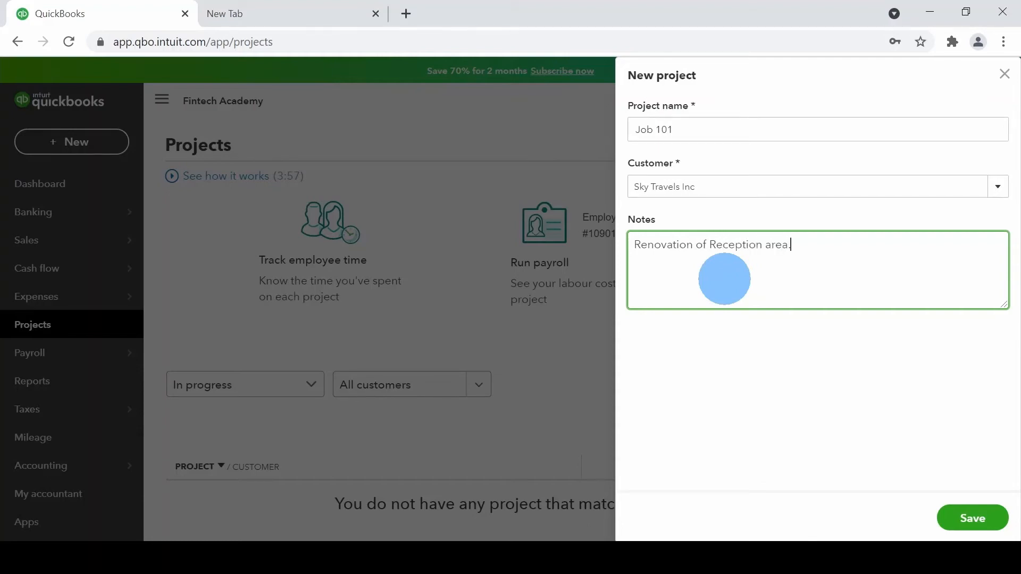
pyautogui.click(977, 518)
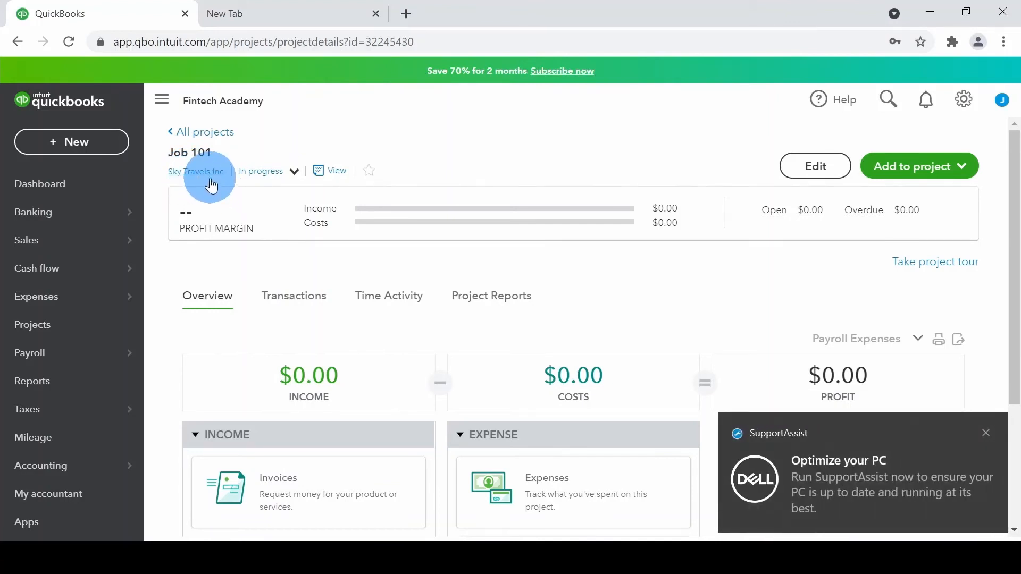
# Step: Examine Job 101's status options, transactions, time activity and available project reports
pyautogui.click(295, 175)
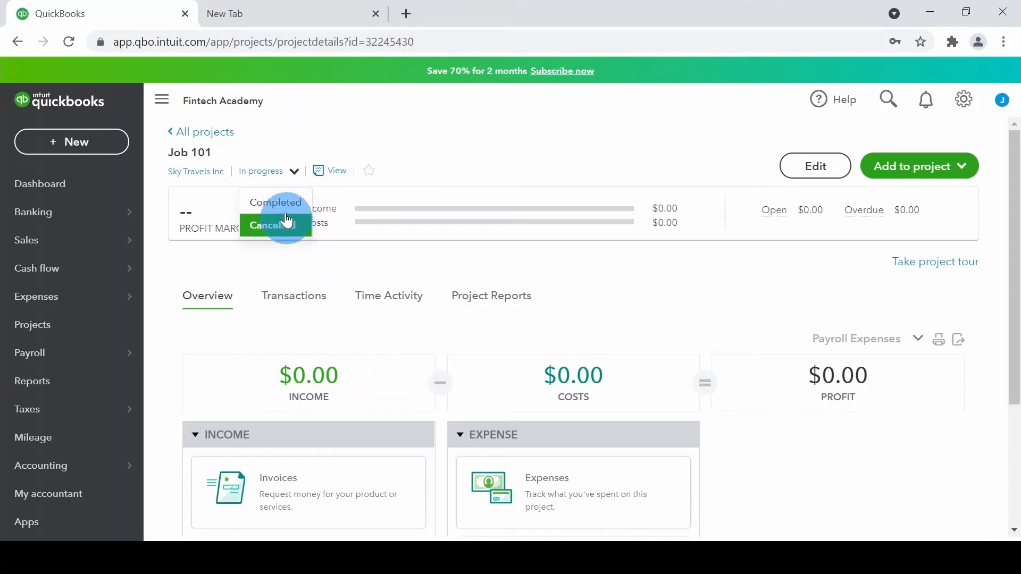
pyautogui.click(321, 126)
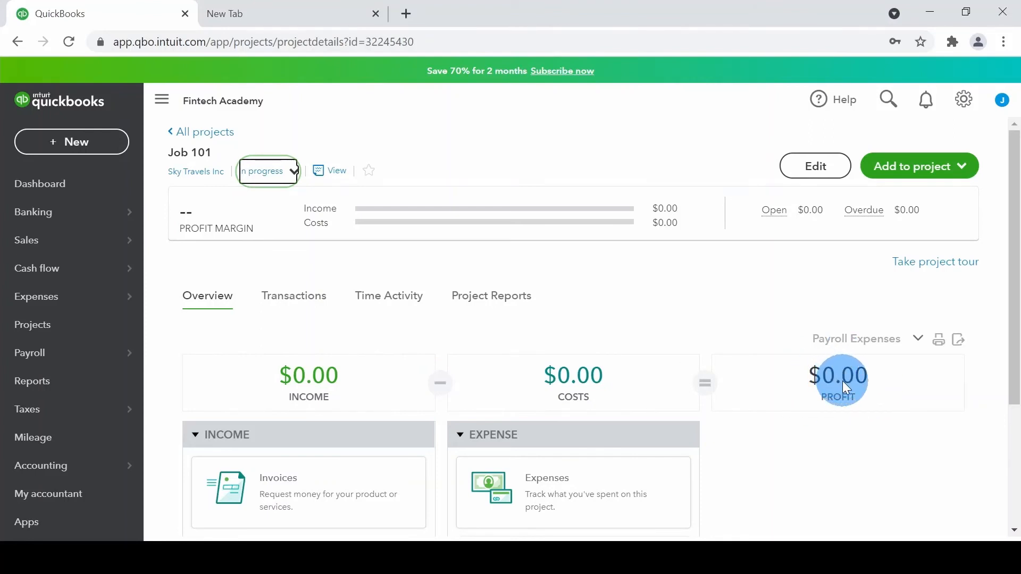
pyautogui.click(286, 308)
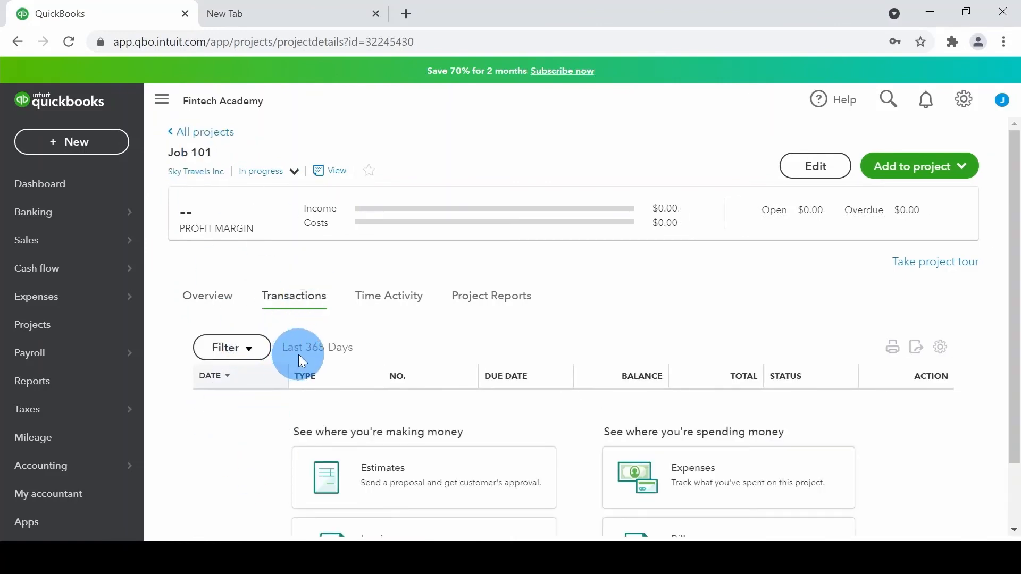
pyautogui.click(405, 307)
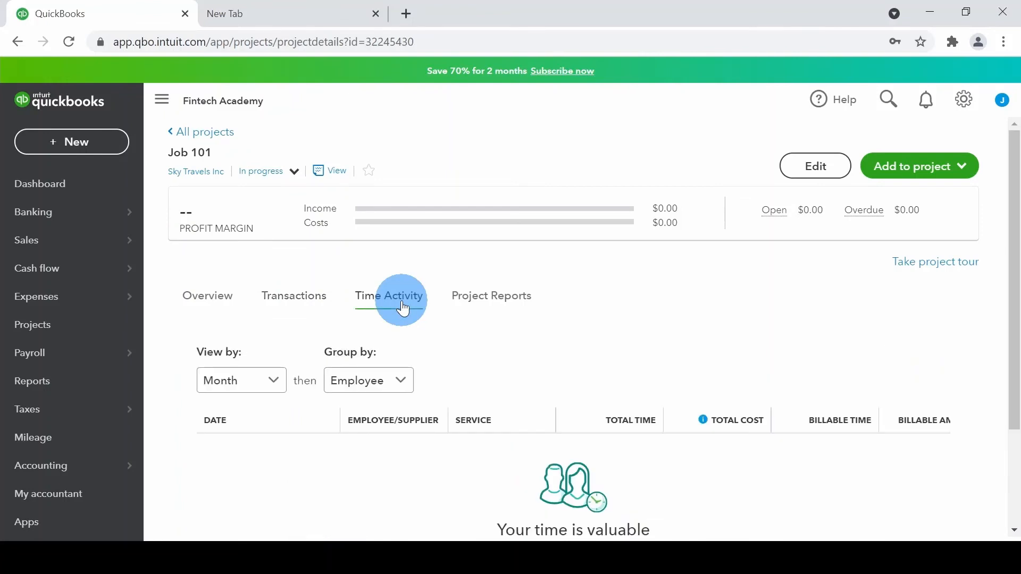
pyautogui.scroll(-1, 447, 463)
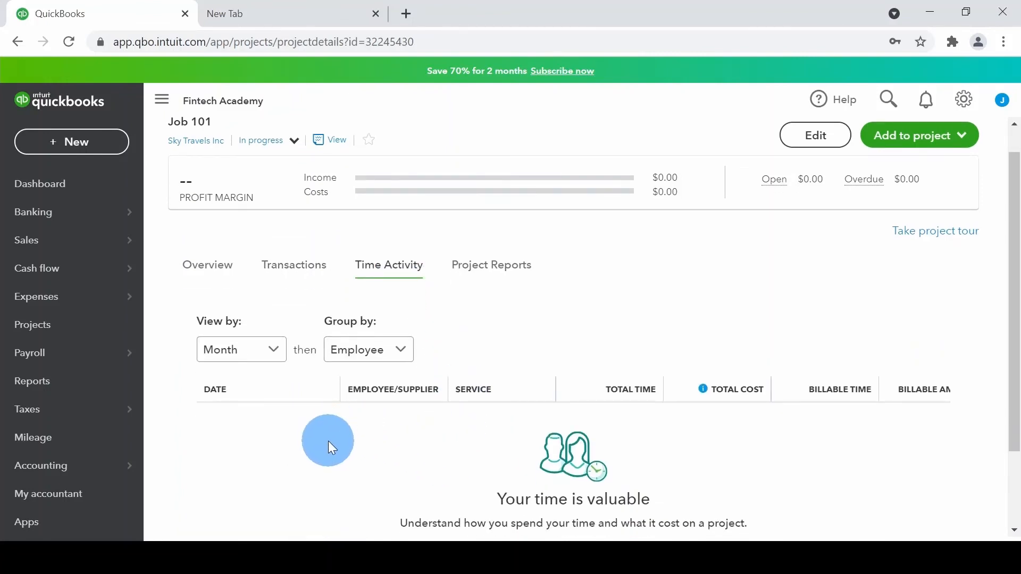
pyautogui.click(482, 263)
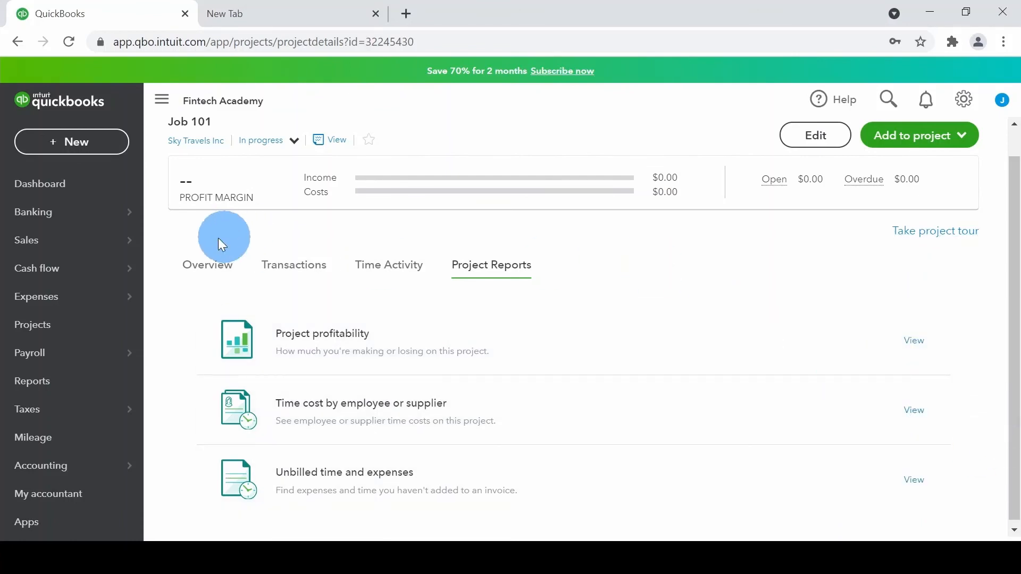
# Step: Return to the list of all projects, view the blank new project form and close it without saving
pyautogui.click(71, 331)
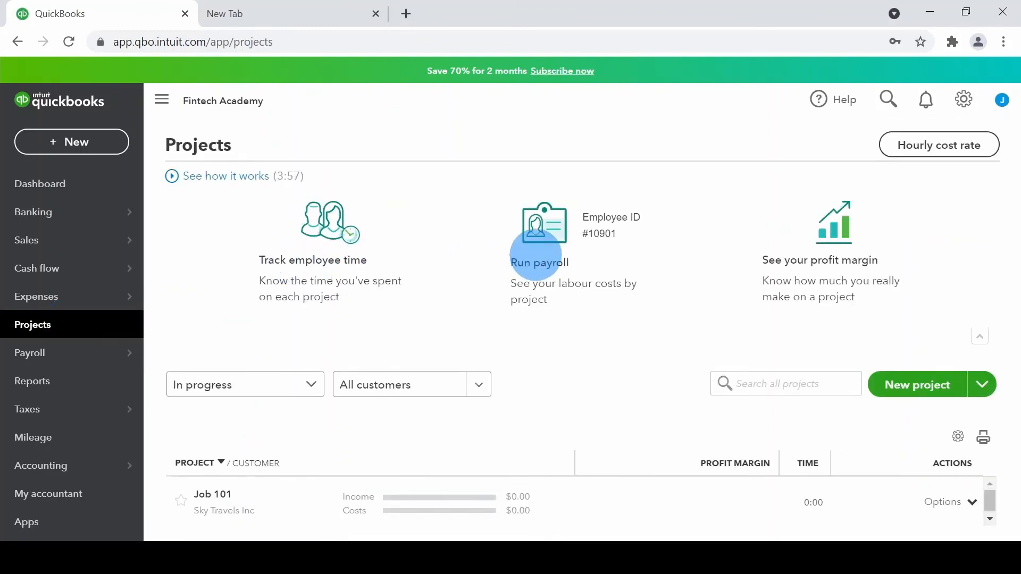
pyautogui.click(927, 391)
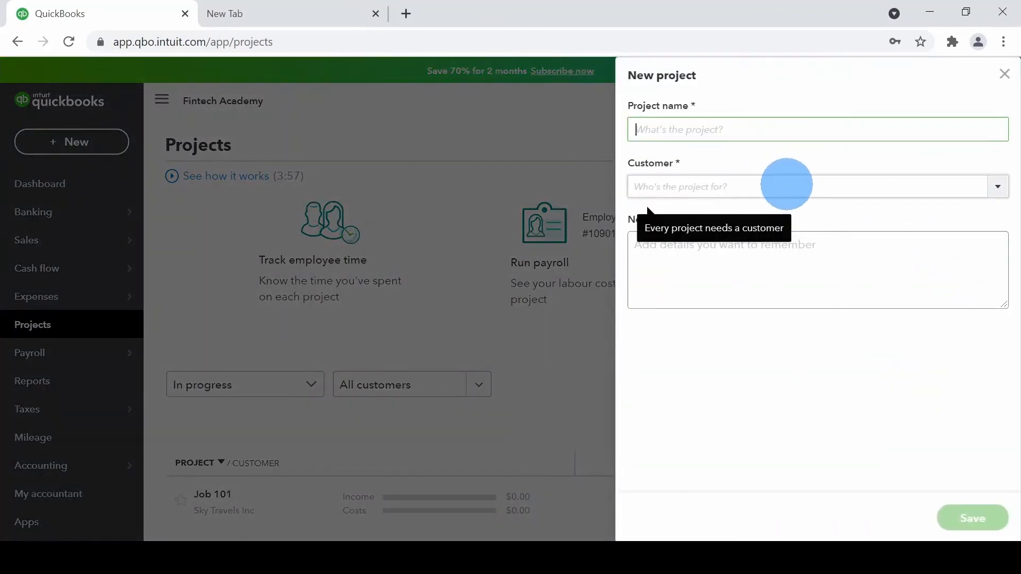
pyautogui.click(1005, 74)
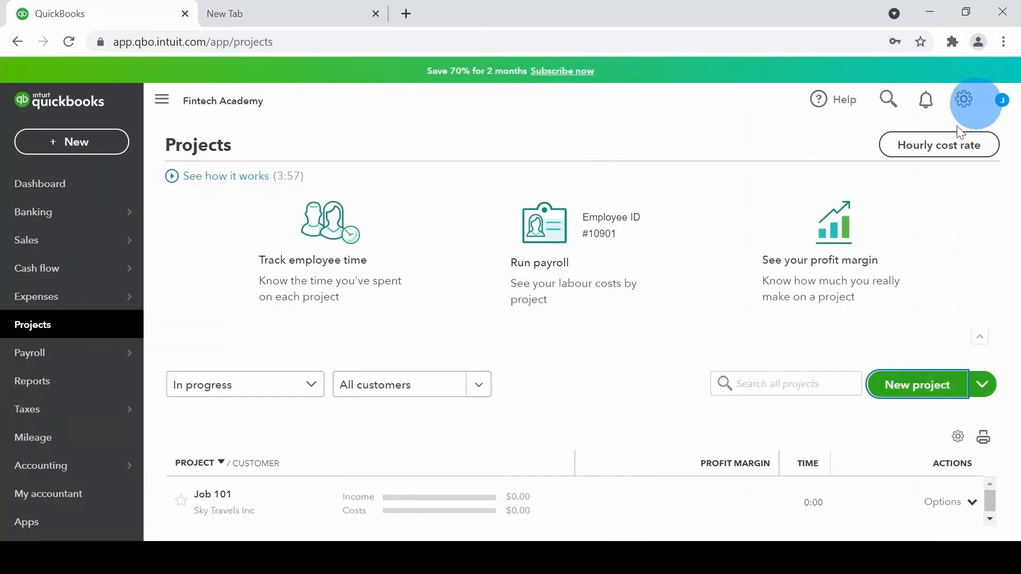